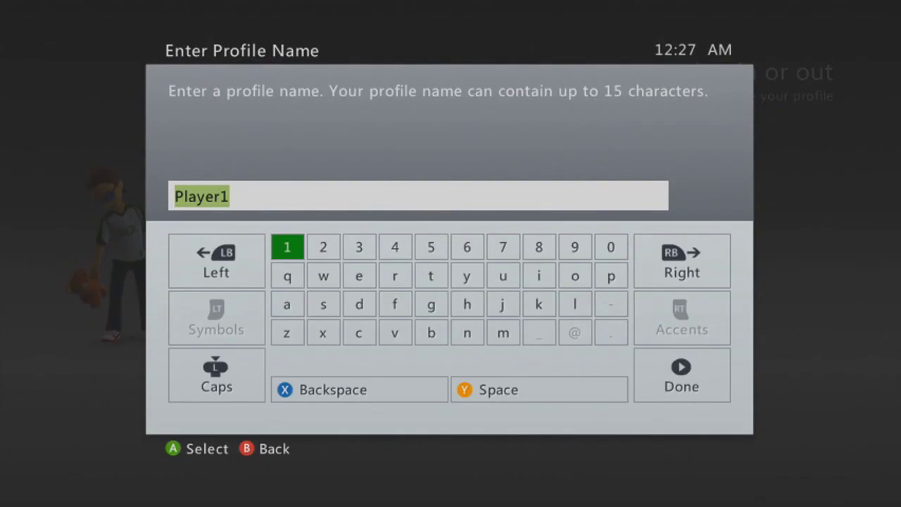
Step: Clear the default Player1 name and enter w as the first letter
key(BackSpace)
key(Right)
key(Down)
key(Right)
key(Right)
key(Left)
key(Left)
key(Up)
key(Return)
key(Right)
Step: Remove the extra letters so the profile name reads weeeeee, and confirm it
key(BackSpace)
key(BackSpace)
key(Left)
key(Return)
key(BackSpace)
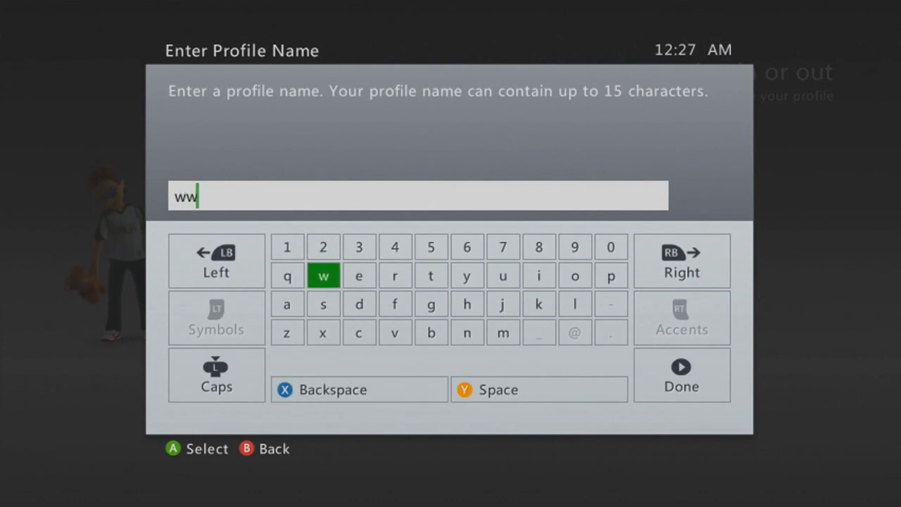
key(BackSpace)
key(Right)
key(Return)
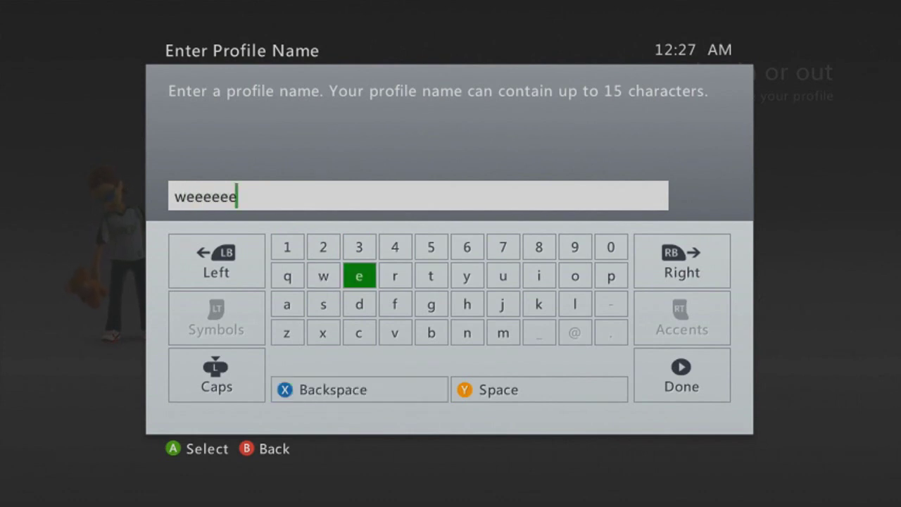
key(Return)
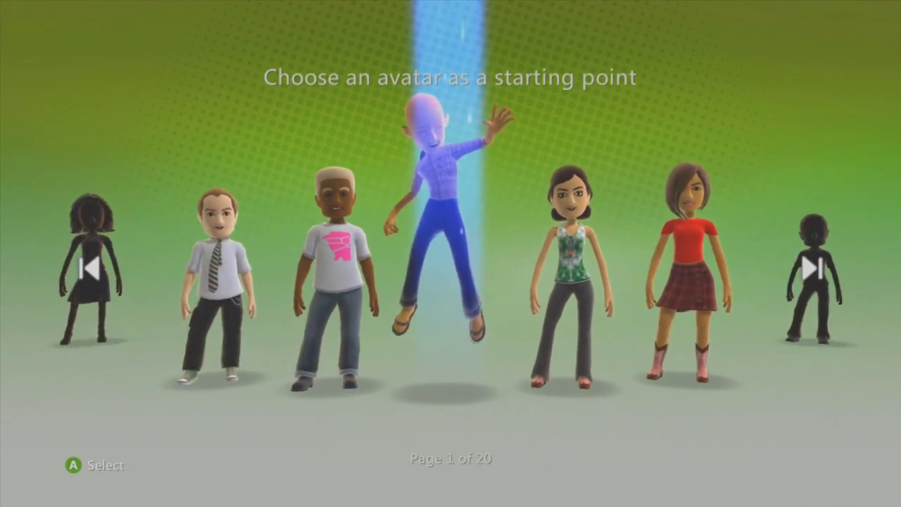
Step: Choose the starter avatar in white shirt and tie, then Save and Exit
key(Left)
key(Right)
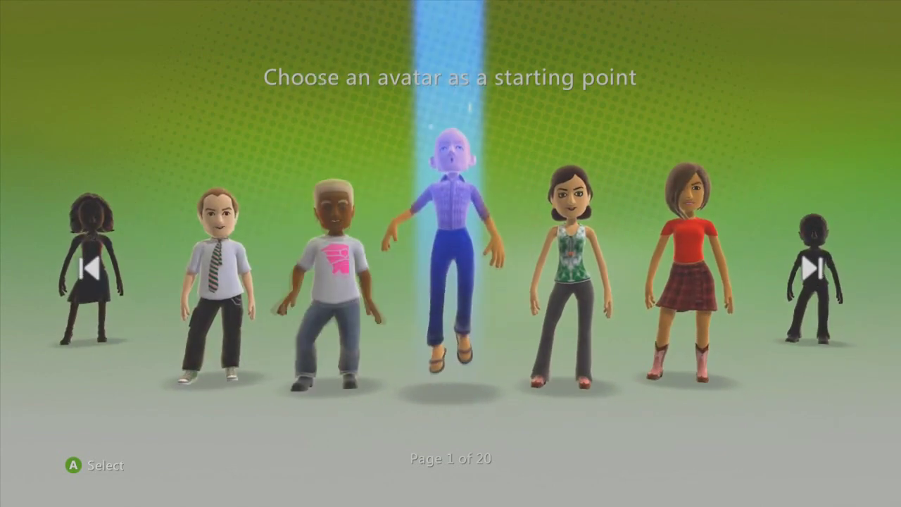
key(Left)
key(Left)
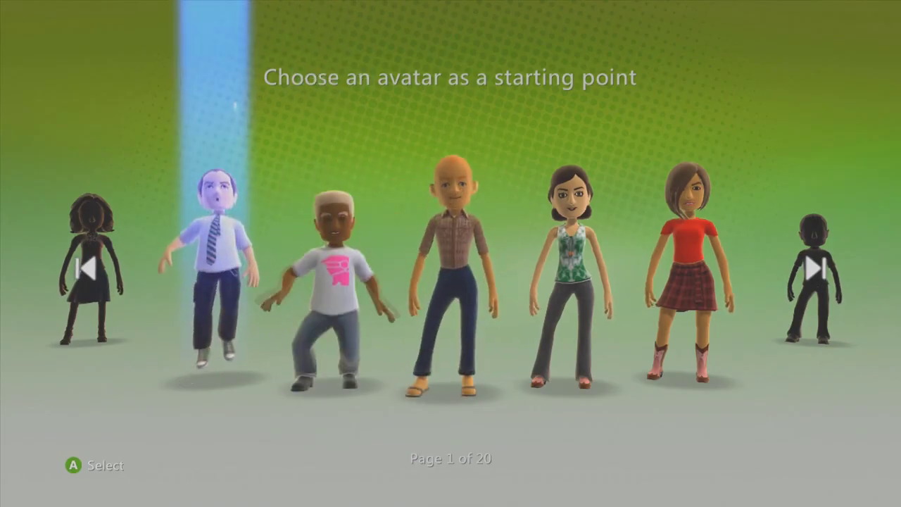
key(Return)
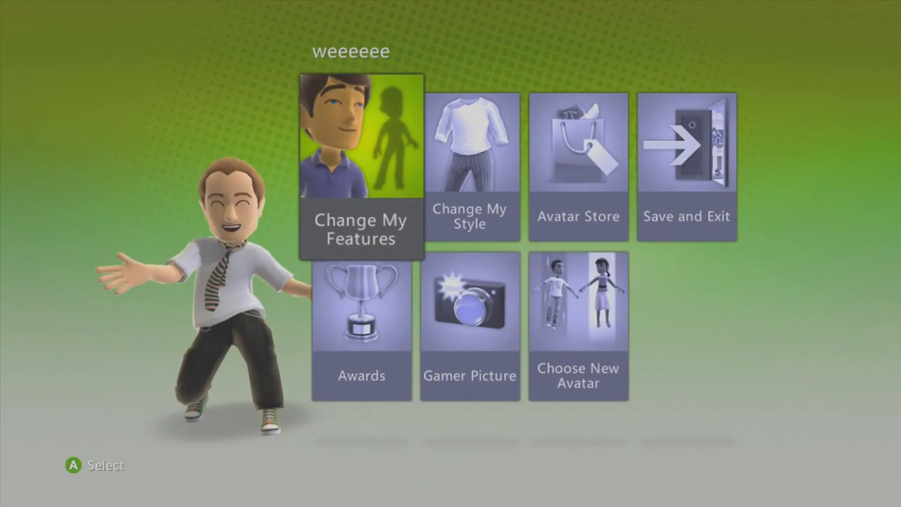
key(Right)
key(Right)
key(Right)
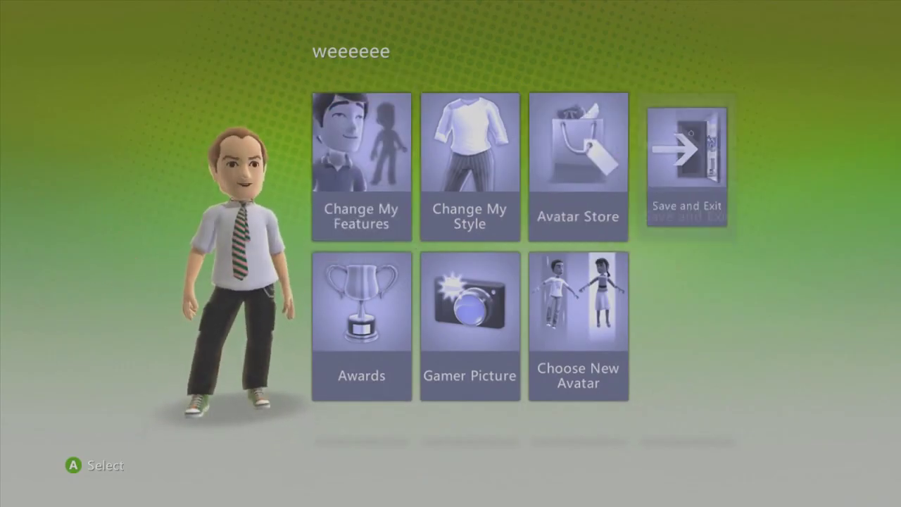
key(Return)
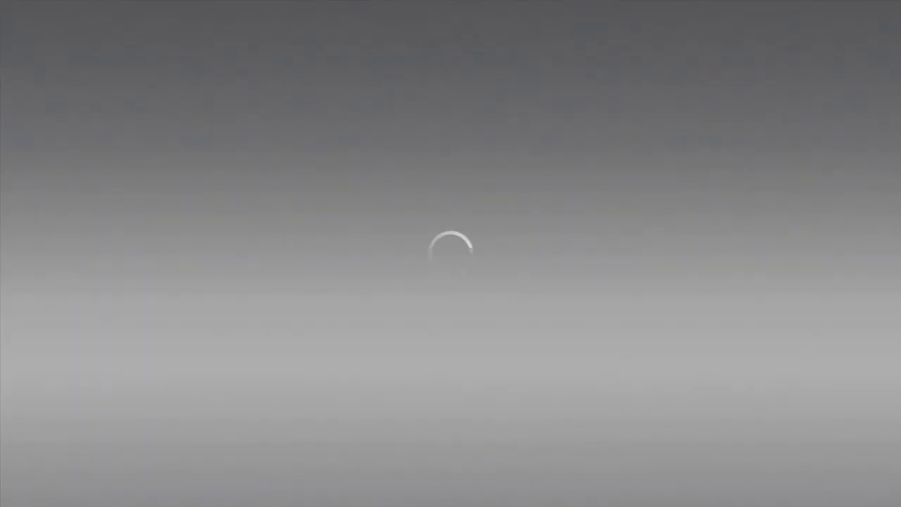
Step: From the social area, choose Join the fun and pick Sign Up for a new Xbox Live account
key(Right)
key(Right)
key(Return)
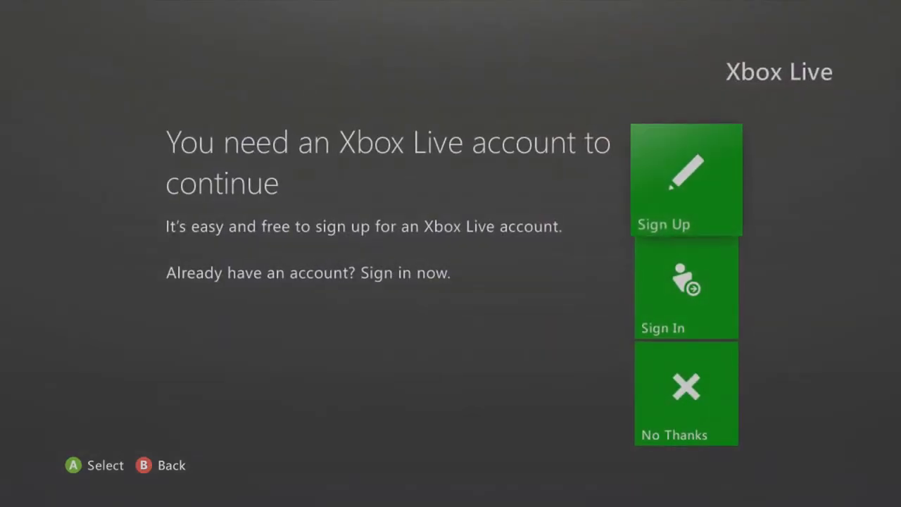
key(Escape)
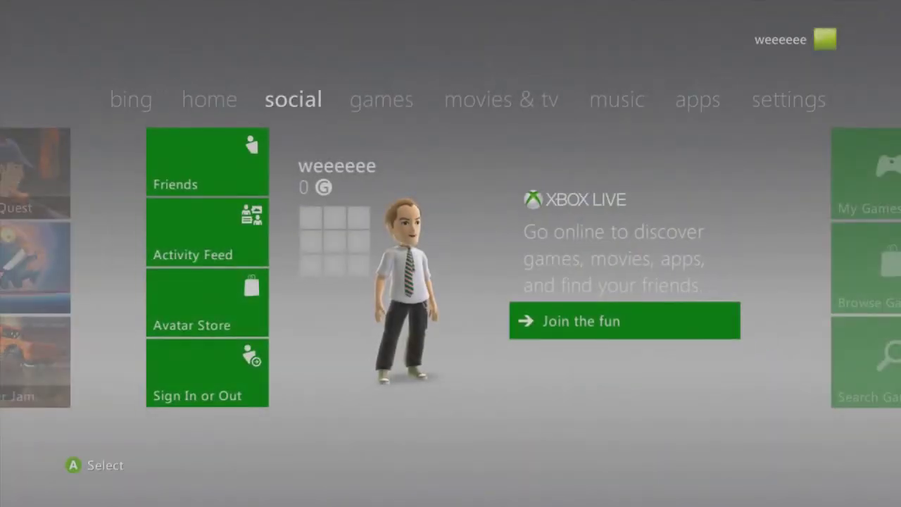
key(Return)
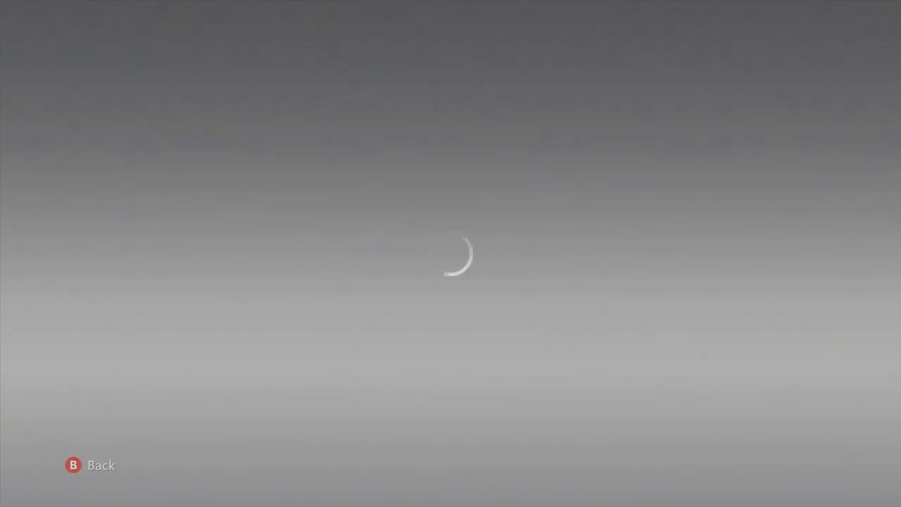
key(Escape)
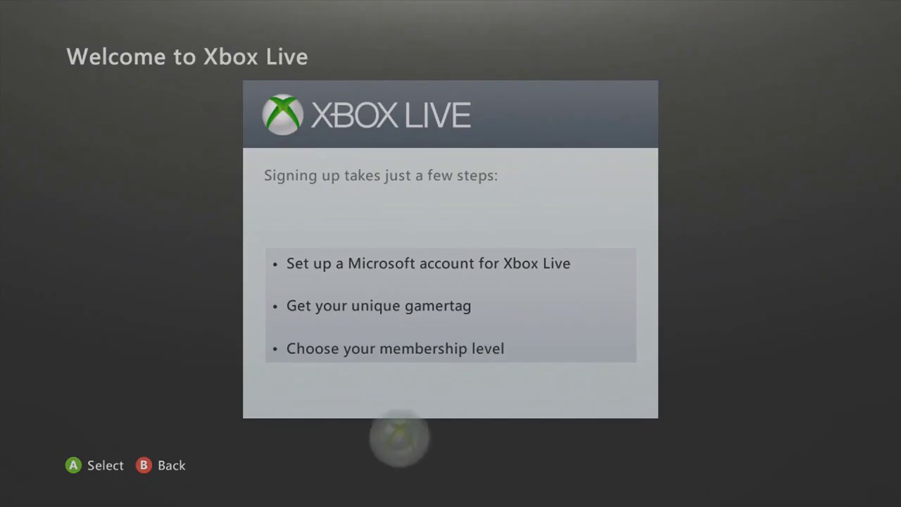
Step: Fill in the sign-up form's first name and e-mail address, correcting typos
key(Return)
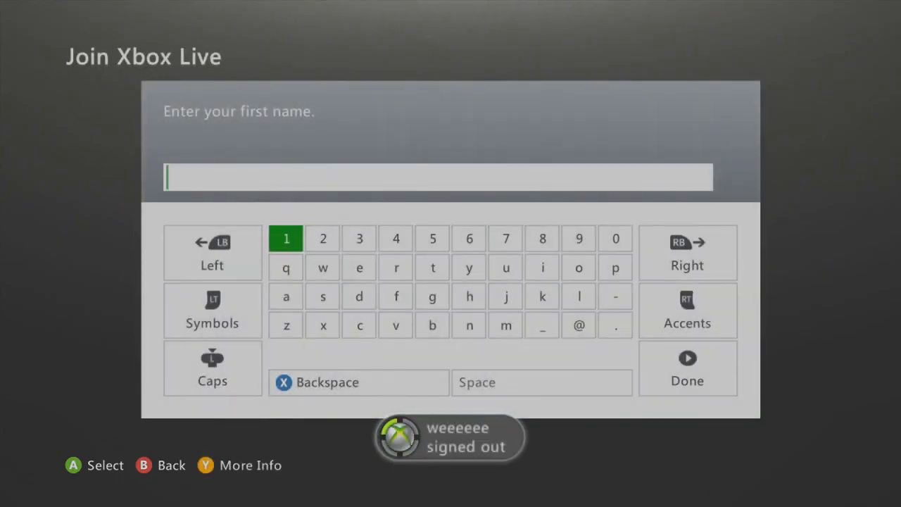
text(wefft56)
key(Return)
text(2ww344tt)
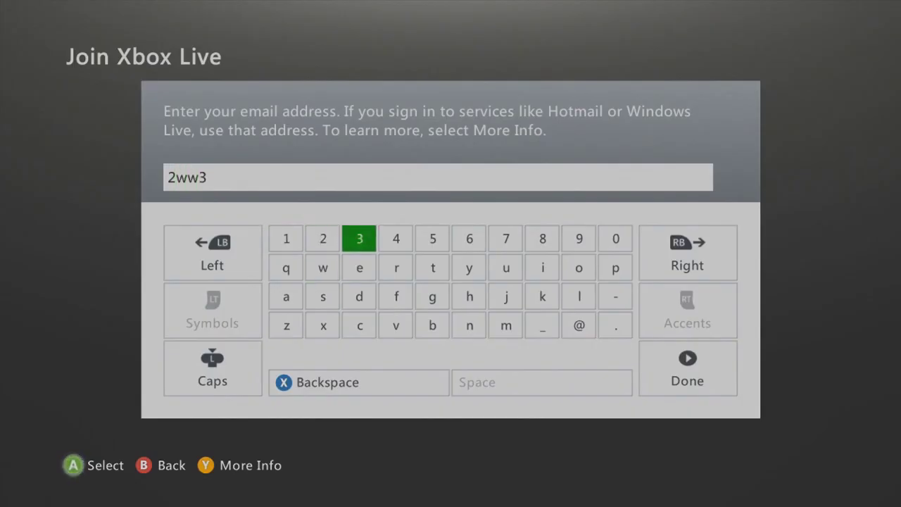
key(BackSpace)
key(BackSpace)
key(BackSpace)
key(BackSpace)
key(BackSpace)
key(BackSpace)
key(BackSpace)
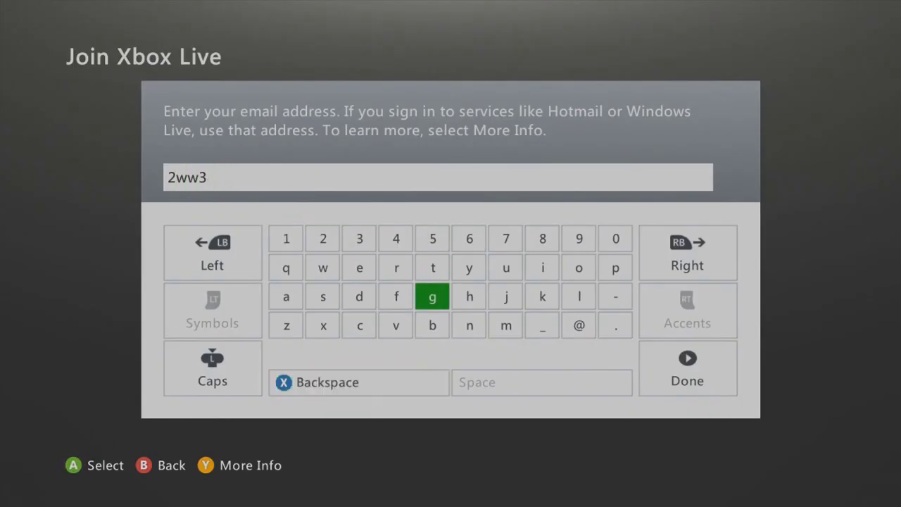
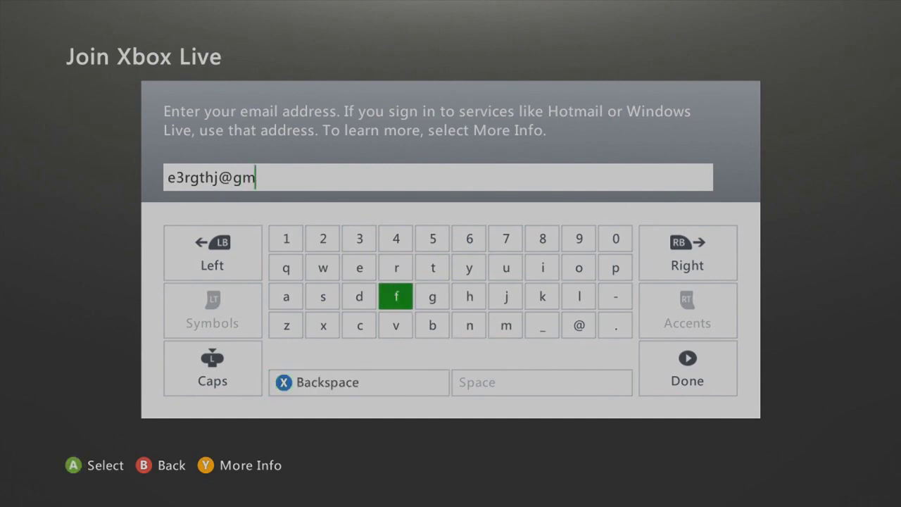
key(Return)
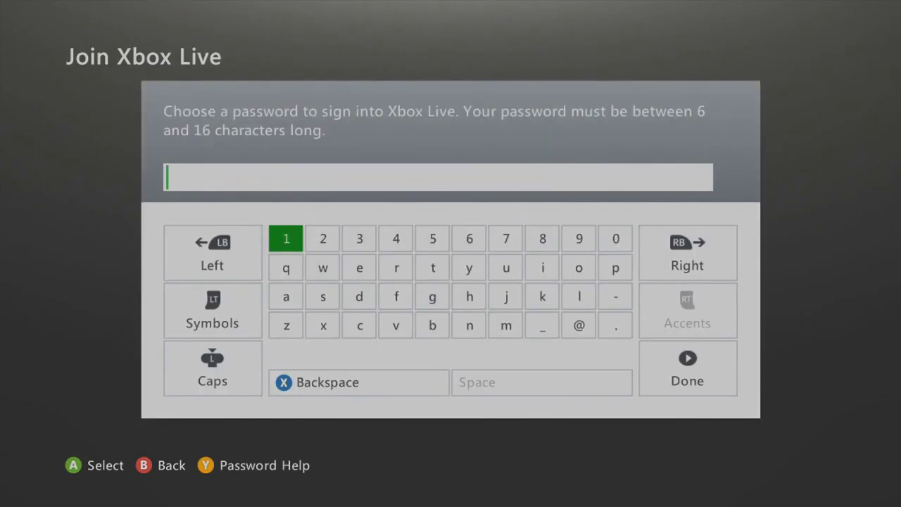
Step: Enter a new Xbox Live password on the on-screen keyboard and submit it
key(Right)
key(Right)
key(Right)
key(Down)
key(Left)
key(Right)
key(Left)
key(Down)
key(Up)
key(Up)
key(Right)
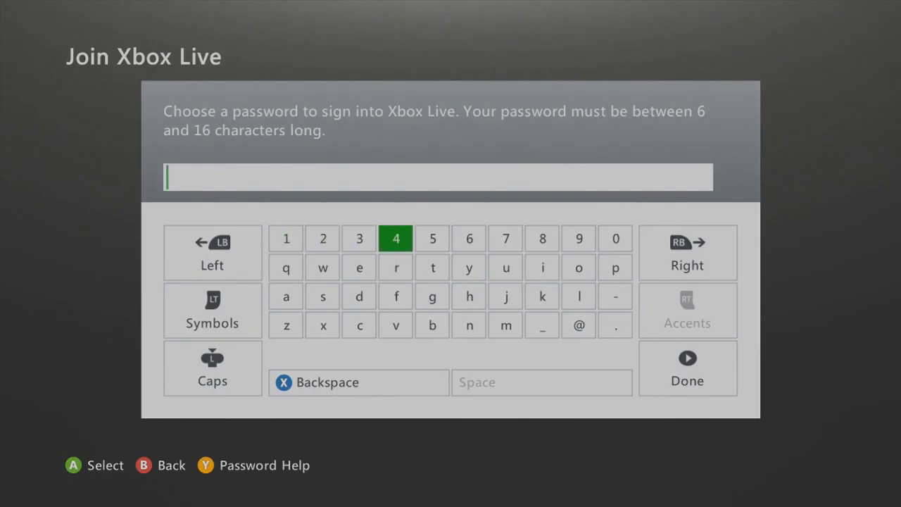
key(Left)
key(Up)
key(Up)
key(Up)
key(Up)
key(Up)
key(Right)
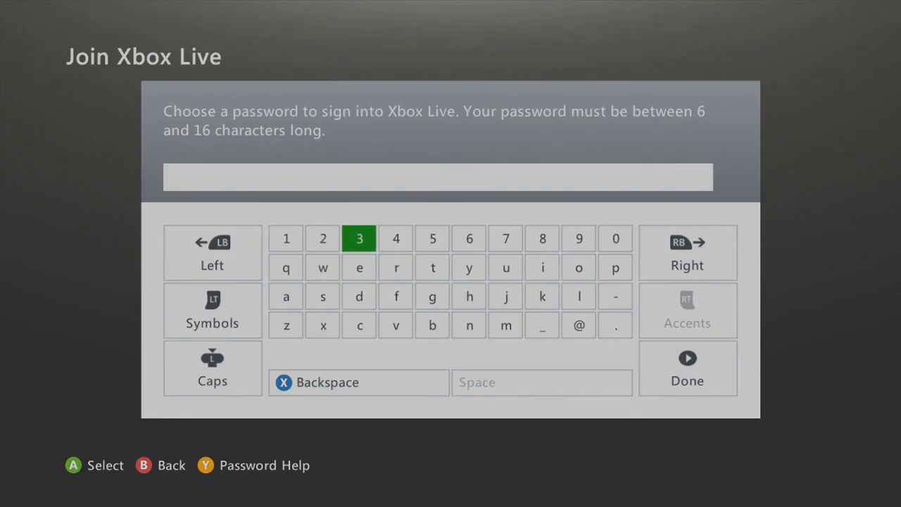
key(Left)
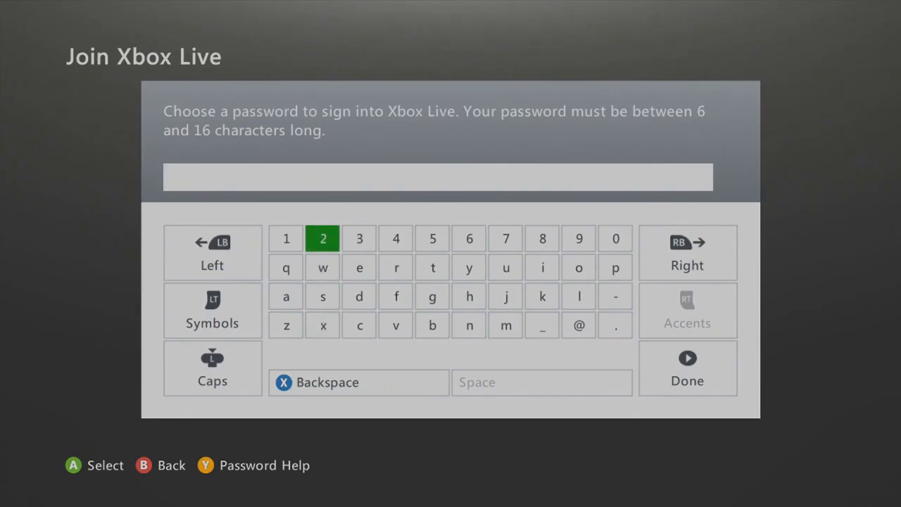
key(Down)
key(Right)
key(Right)
key(Left)
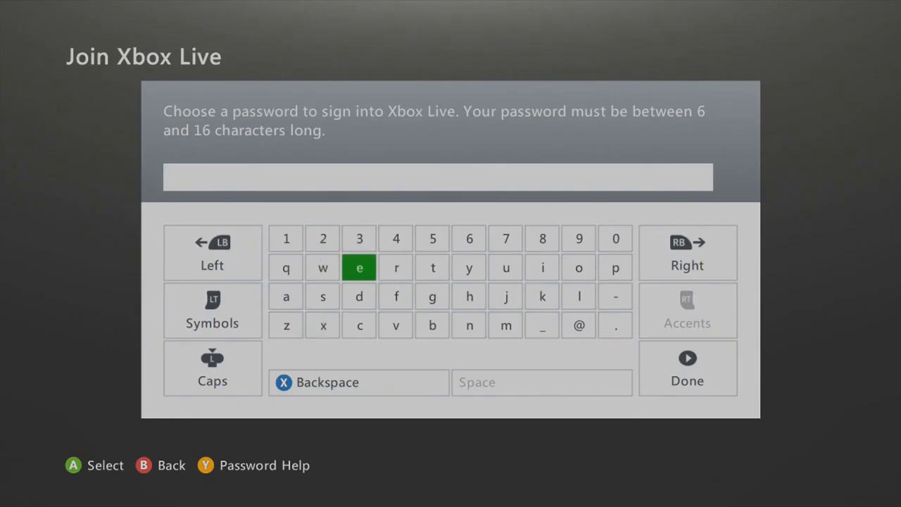
key(Up)
key(Left)
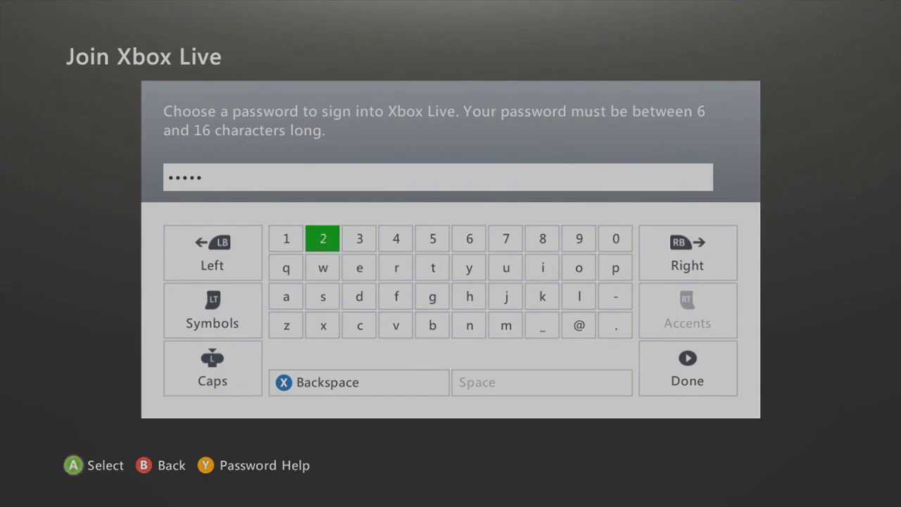
key(Return)
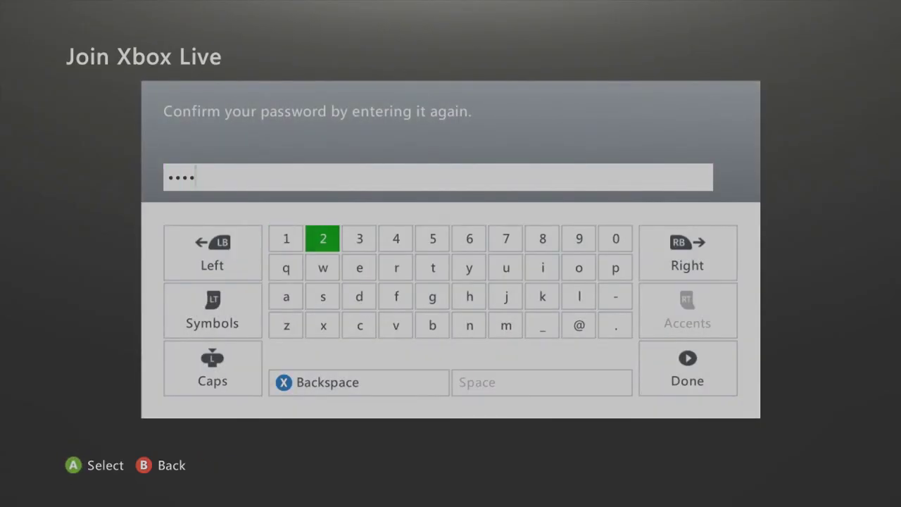
Step: Confirm the repeated password and select 'Favorite person from history' as the secret question
key(Return)
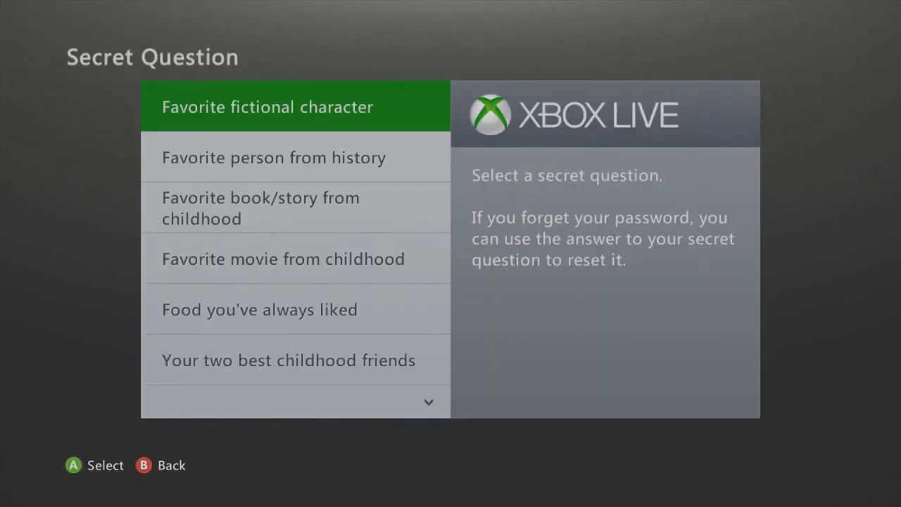
key(Down)
key(Down)
key(Down)
key(Down)
key(Down)
key(Down)
key(Down)
key(Down)
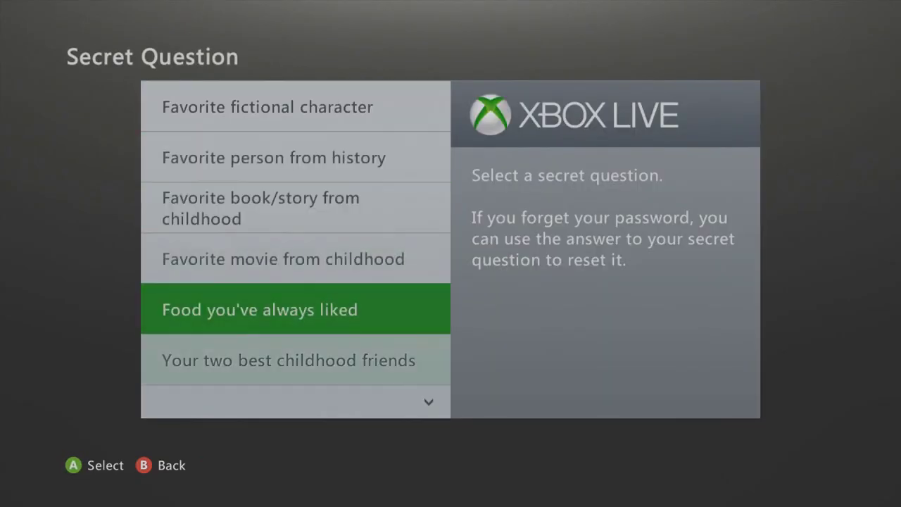
key(Up)
key(Up)
key(Up)
key(Up)
key(Up)
key(Up)
key(Up)
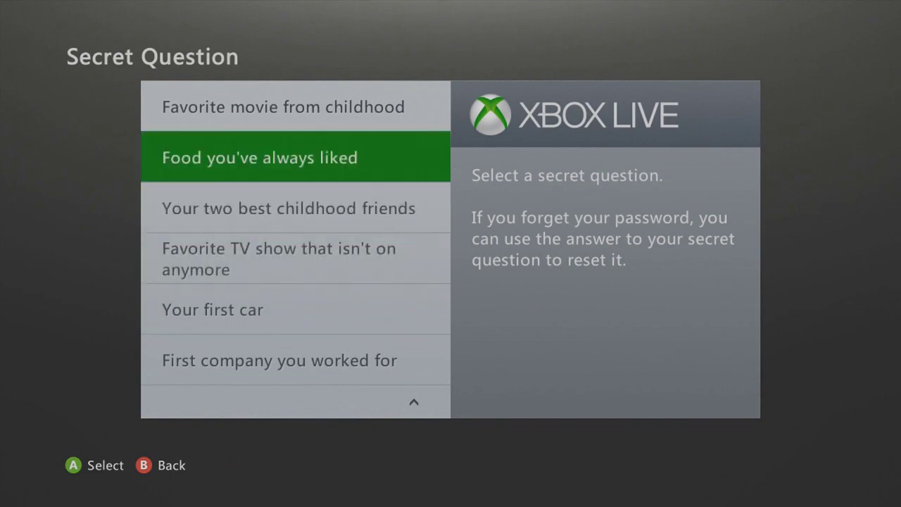
key(Up)
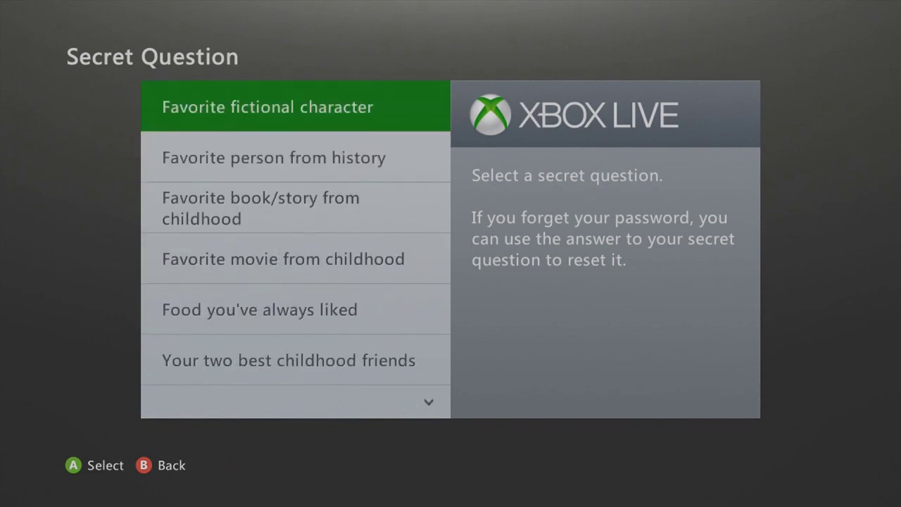
key(Down)
key(Up)
key(Down)
key(Return)
Step: Begin spelling the secret answer on the on-screen keyboard
key(Down)
key(Right)
key(Right)
key(Up)
key(Right)
key(Right)
key(Down)
key(Up)
key(Left)
key(Right)
key(Down)
key(Right)
key(Down)
key(Left)
key(Left)
key(Left)
key(Right)
key(Right)
key(Up)
key(Right)
key(Up)
key(Left)
key(Down)
key(Up)
key(Left)
key(Right)
key(Down)
key(Right)
key(Down)
key(Down)
key(Right)
key(Up)
key(Right)
key(Right)
key(Return)
key(Up)
key(Left)
key(Left)
key(Left)
key(Return)
key(BackSpace)
key(Right)
key(Return)
key(Down)
key(Right)
key(Return)
key(Up)
key(Left)
key(Left)
key(Left)
key(Left)
key(Return)
key(Down)
Step: Fix the mistyped letters, finish the secret answer and submit it
key(Left)
key(Return)
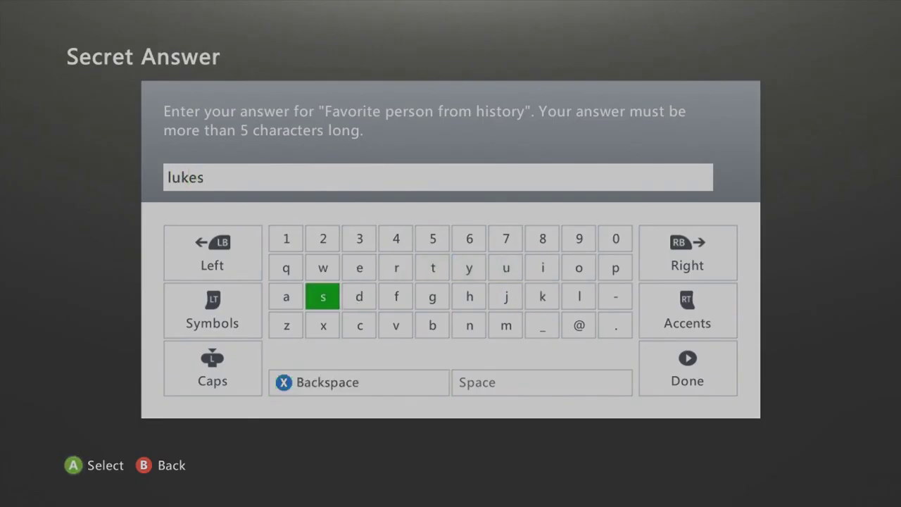
key(Right)
key(Right)
key(Up)
key(BackSpace)
key(BackSpace)
key(Left)
key(Return)
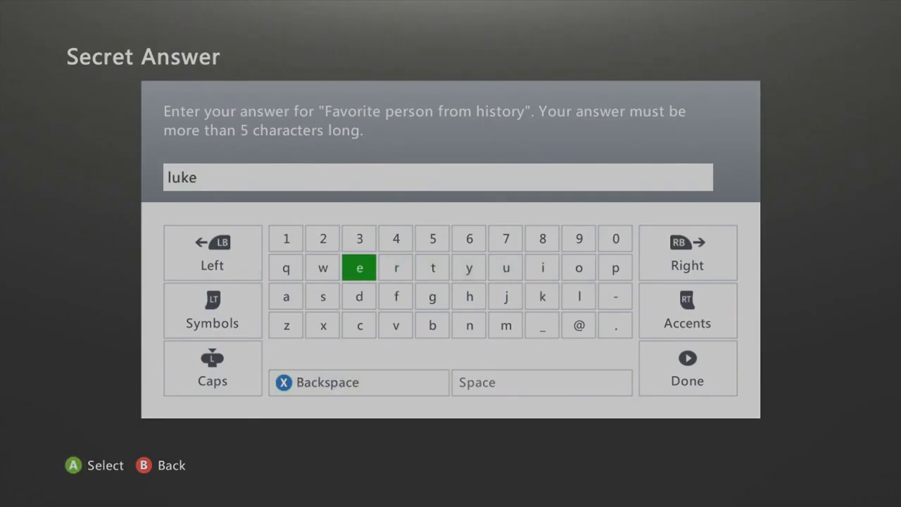
key(Down)
key(Left)
key(Return)
key(Right)
key(Right)
key(Right)
key(Right)
key(Right)
key(Right)
key(Return)
key(Up)
key(Left)
key(Left)
key(Return)
key(Left)
key(Left)
key(Left)
key(Left)
key(Return)
key(Down)
key(Left)
key(Return)
key(Left)
key(Left)
key(Left)
key(Return)
key(Left)
key(Return)
key(Up)
key(Left)
key(Left)
key(Left)
key(Left)
key(Return)
key(Right)
key(Return)
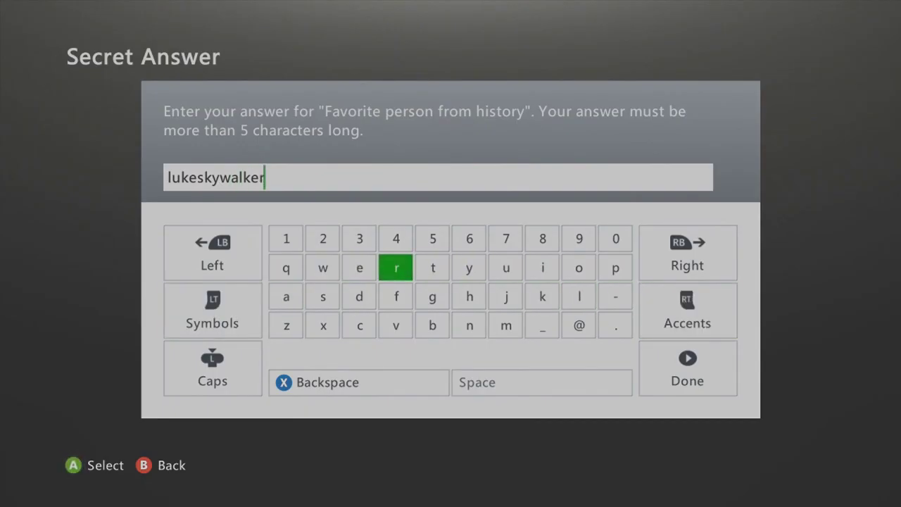
key(Return)
key(Down)
key(Down)
key(Right)
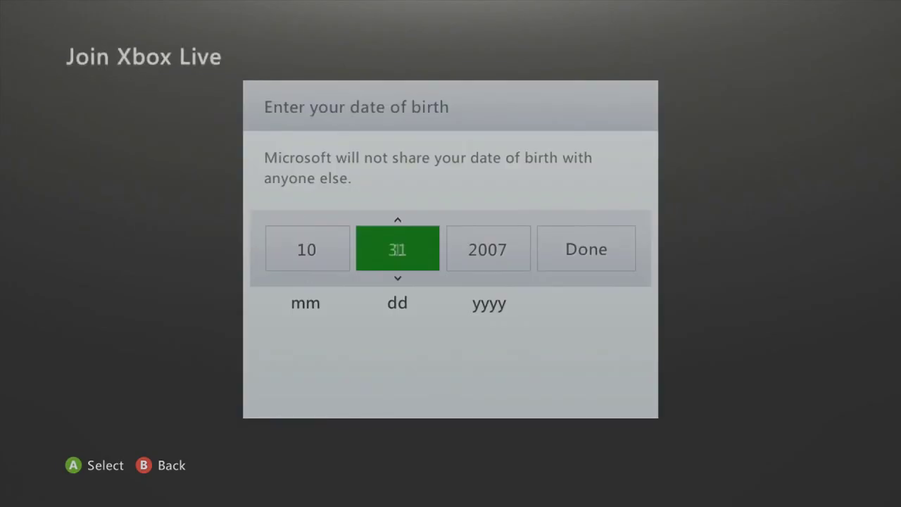
key(Right)
key(Down)
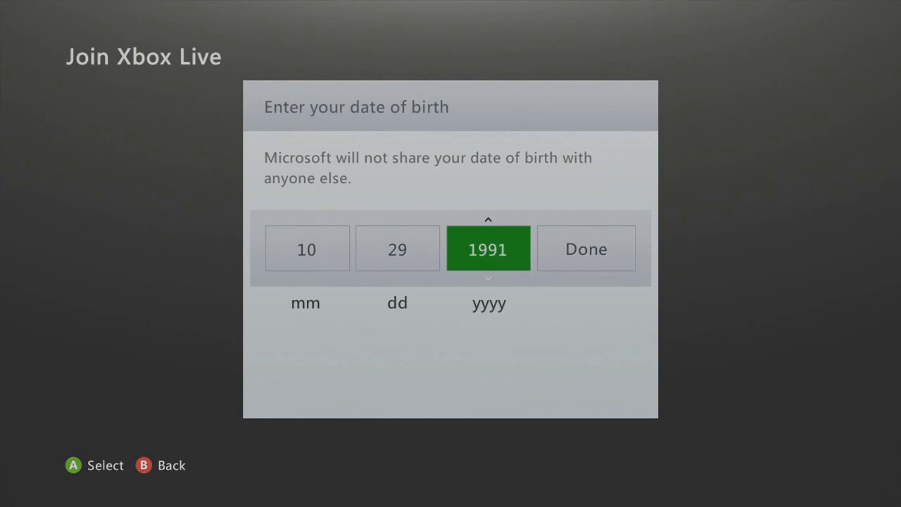
key(Right)
key(Return)
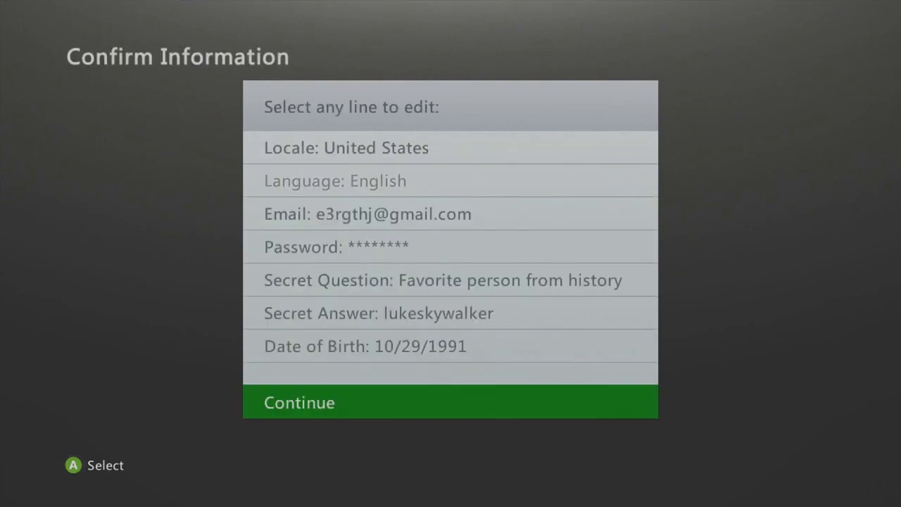
Step: Review the account details and secret question on Confirm Information, then continue
key(Up)
key(Up)
key(Up)
key(Up)
key(Up)
key(Up)
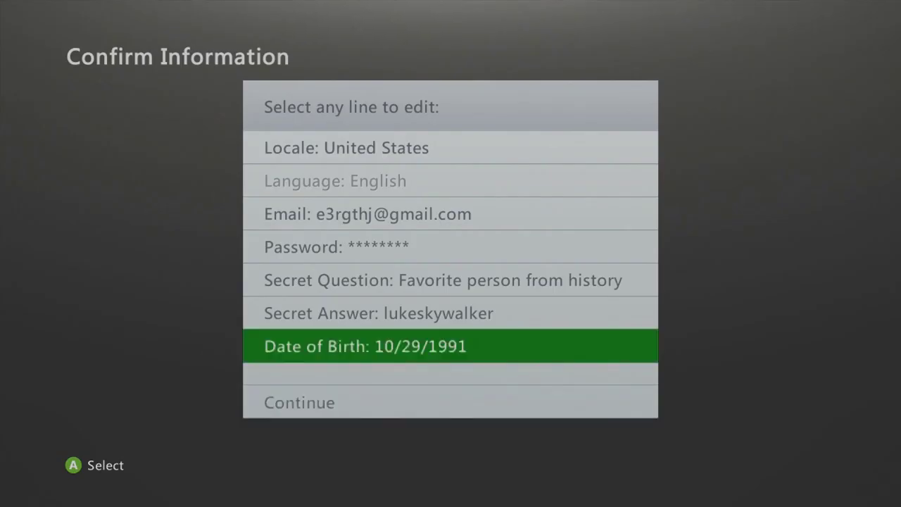
key(Down)
key(Down)
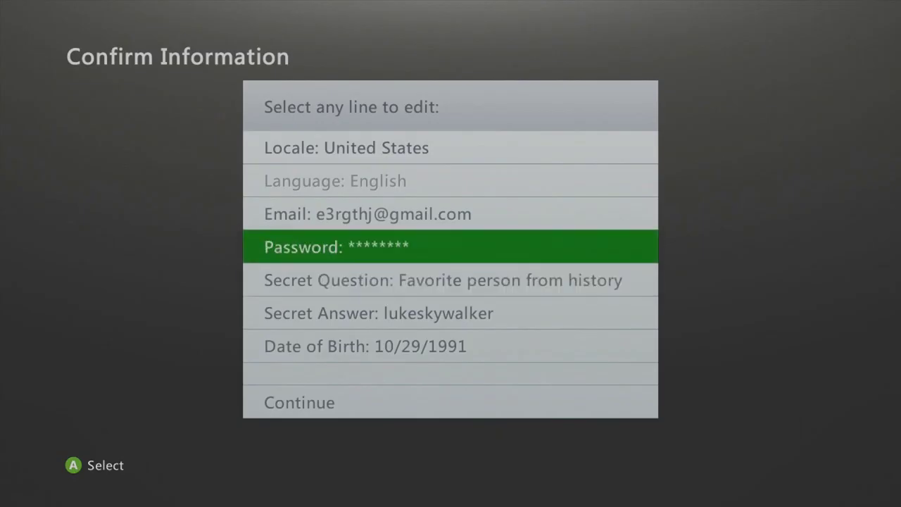
key(Down)
key(Down)
key(Up)
key(Down)
key(Down)
key(Down)
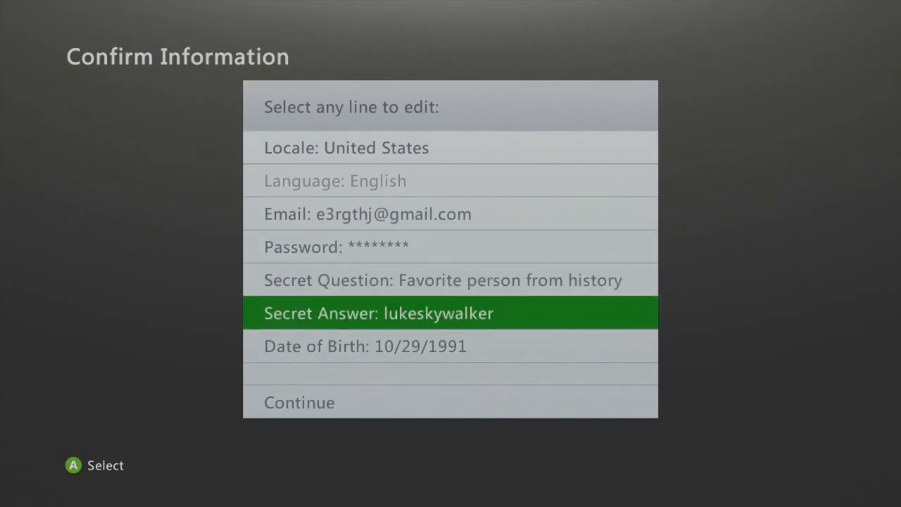
key(Return)
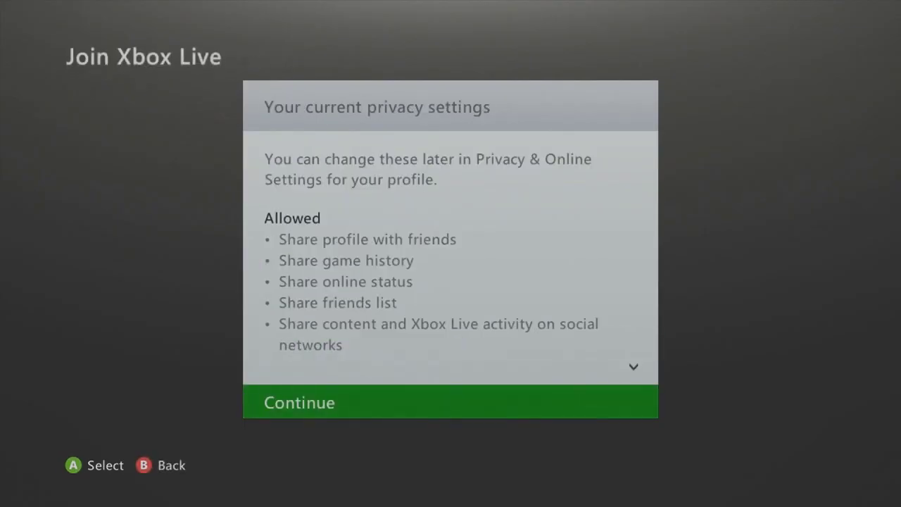
Step: Pass privacy settings, accept the Terms, dismiss error 8015402B and return to the home dashboard
key(Return)
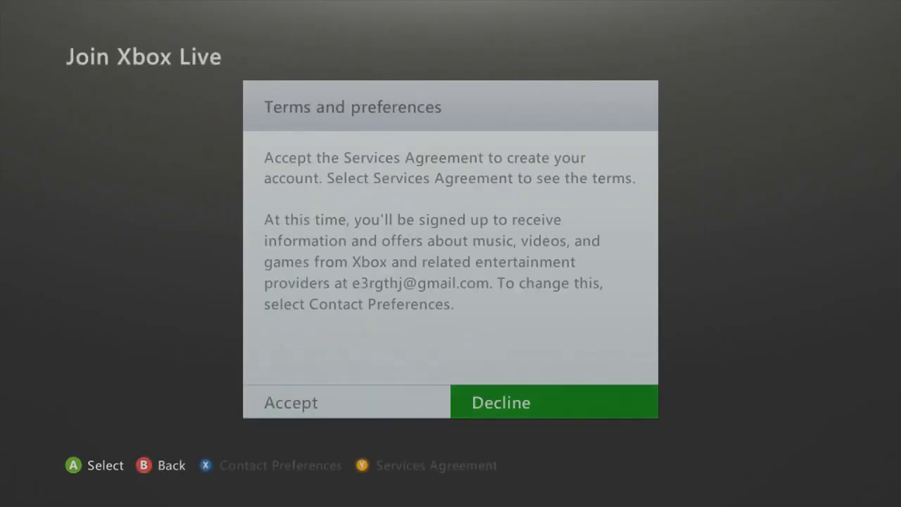
key(Left)
key(Return)
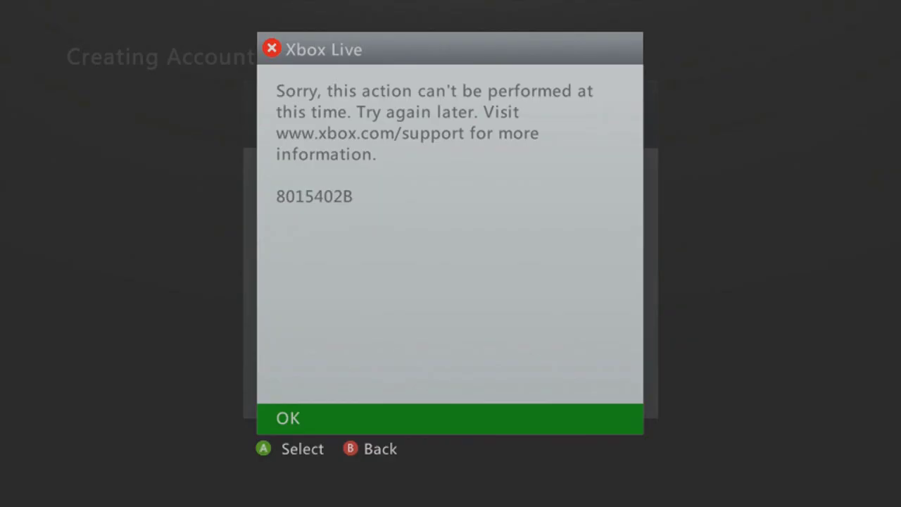
key(Return)
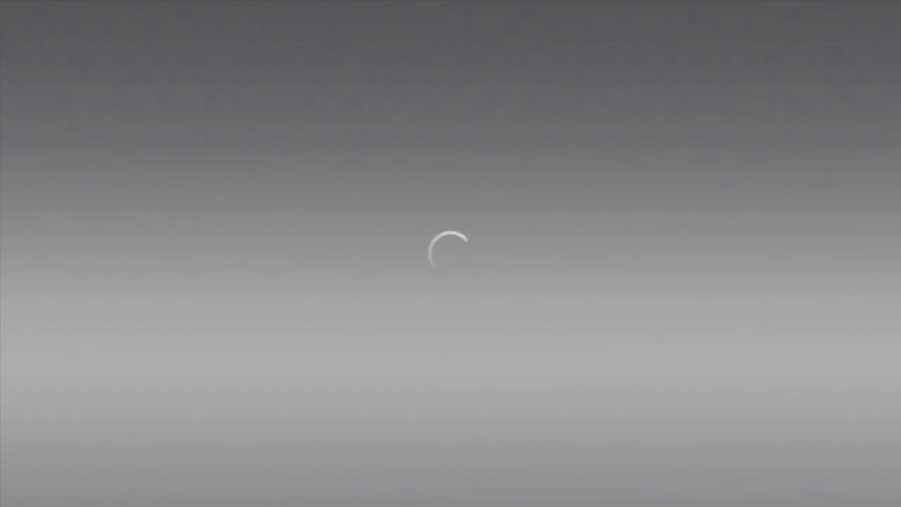
key(Left)
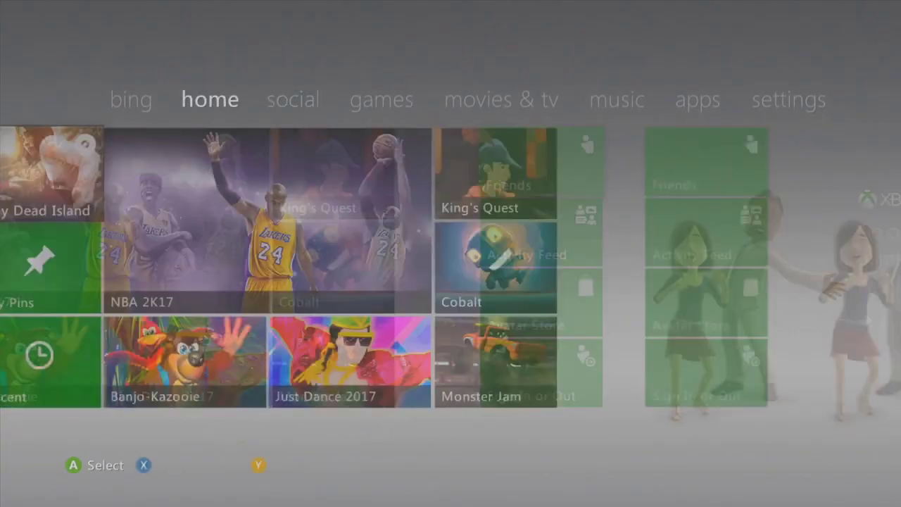